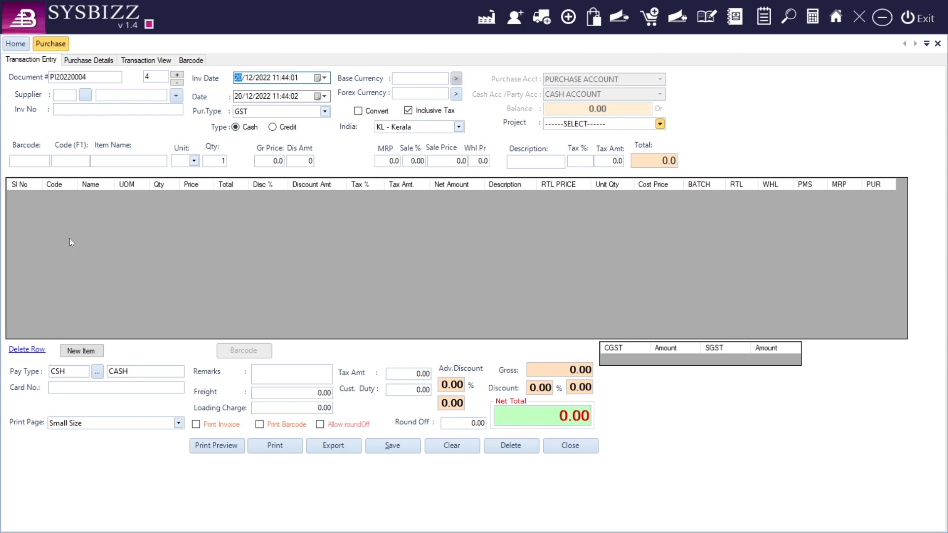
# - View the saved purchase records, check the filter criteria, and filter the list by the date 15/12/2022
pyautogui.click(100, 66)
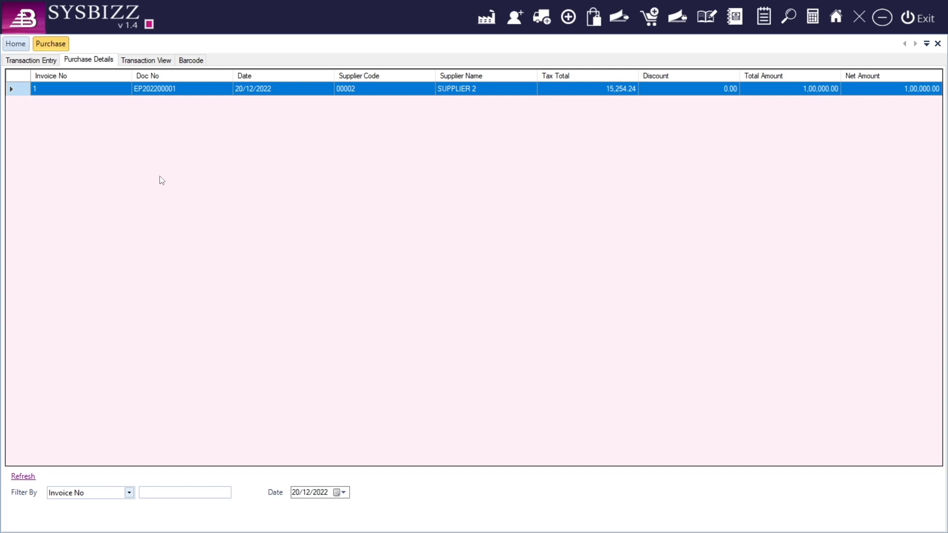
pyautogui.click(129, 492)
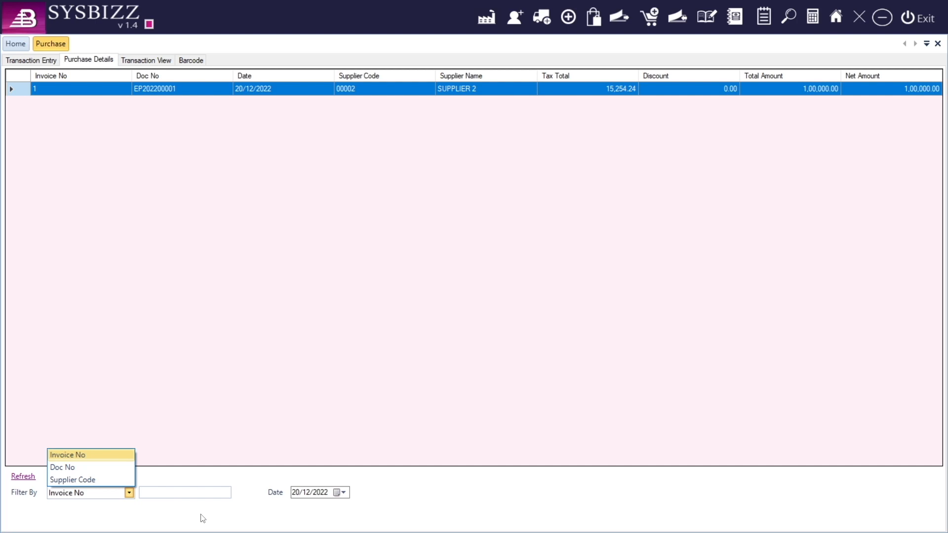
pyautogui.click(349, 499)
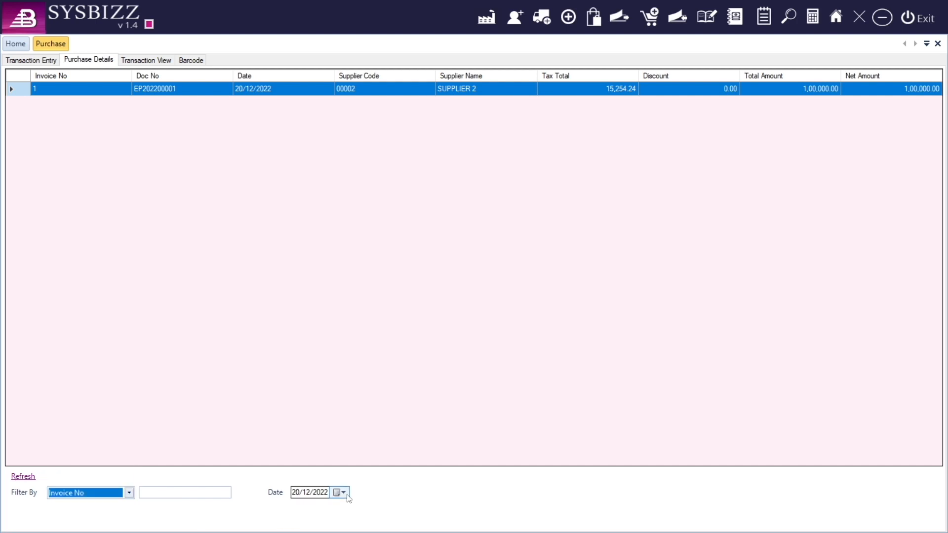
pyautogui.click(348, 497)
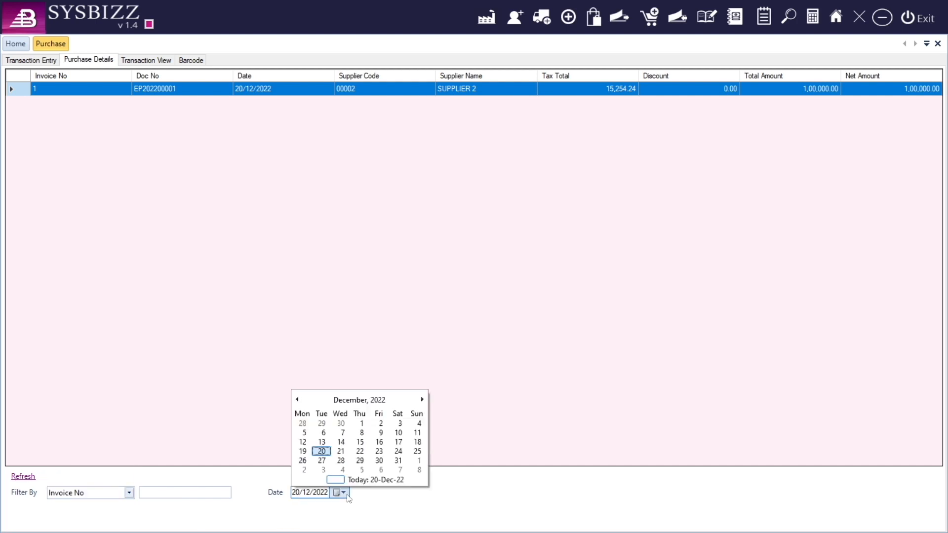
pyautogui.click(360, 442)
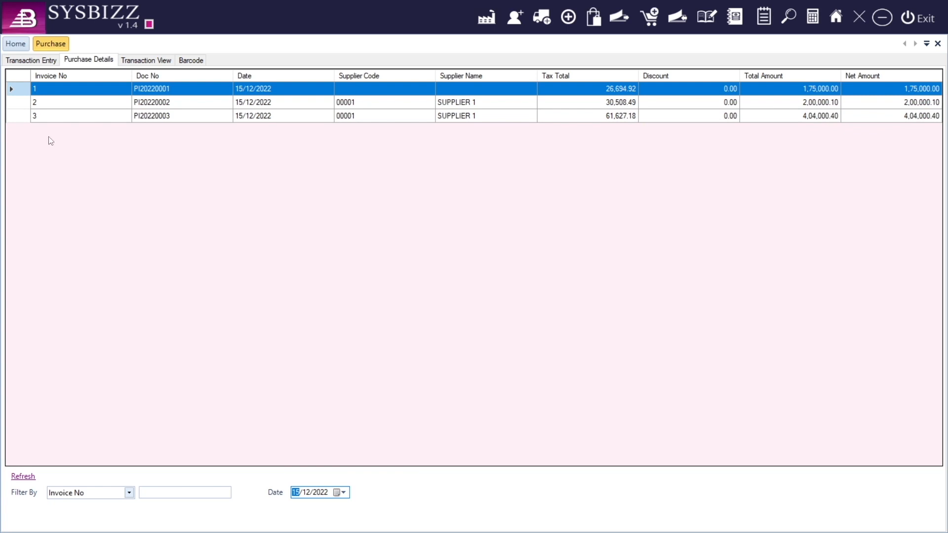
# - Return to the purchase entry form and browse back through the earlier GST and ESTIMATE purchase documents
pyautogui.click(40, 61)
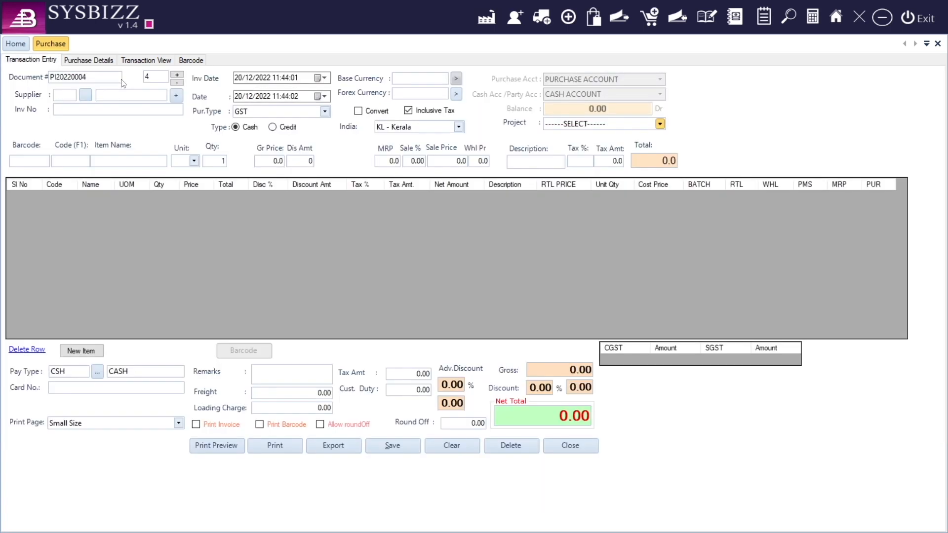
pyautogui.click(179, 81)
pyautogui.click(178, 82)
pyautogui.click(324, 111)
pyautogui.click(302, 148)
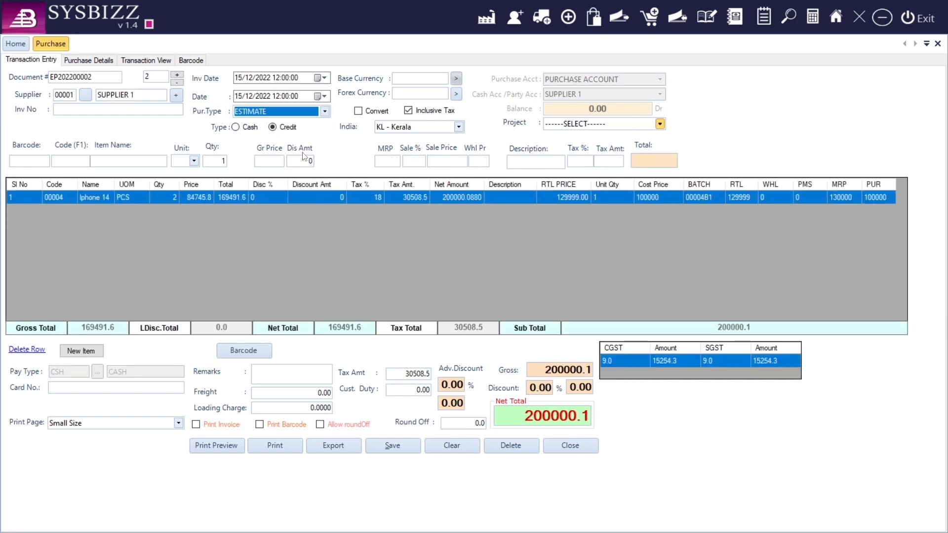
pyautogui.click(179, 82)
# - Clear the purchase form and set the purchase type to GST for a new entry
pyautogui.click(452, 446)
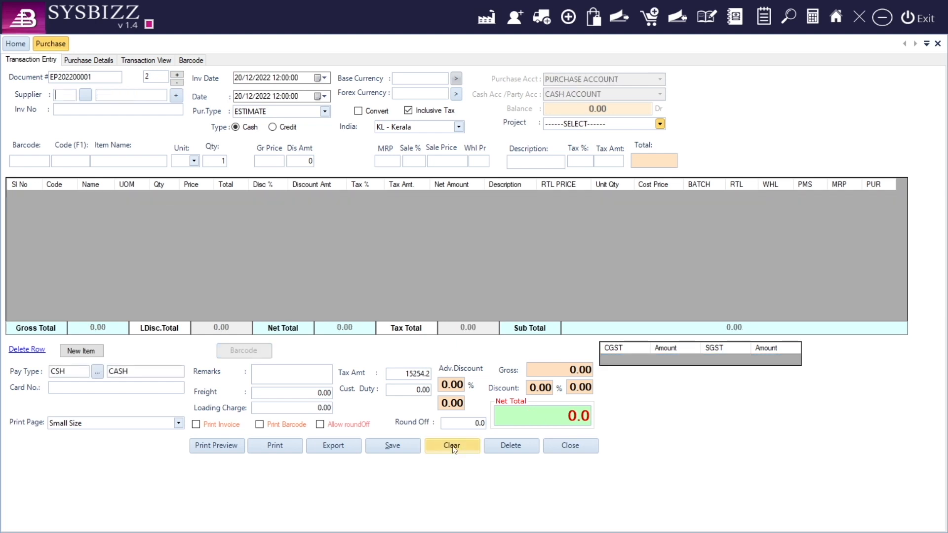
pyautogui.click(325, 111)
pyautogui.click(270, 141)
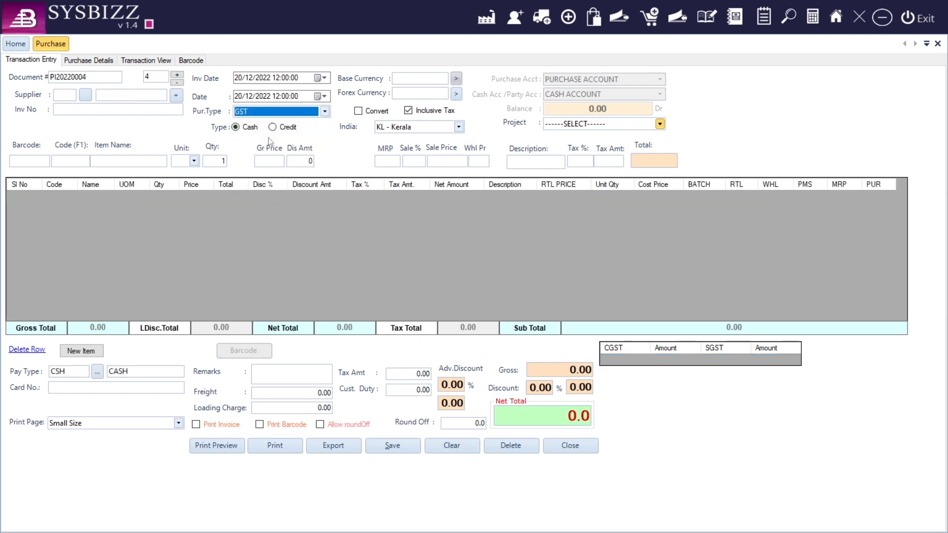
# - Look through the supplier list's filter options and the new-supplier form, and select SUPPLIER 1 for the purchase
pyautogui.click(85, 97)
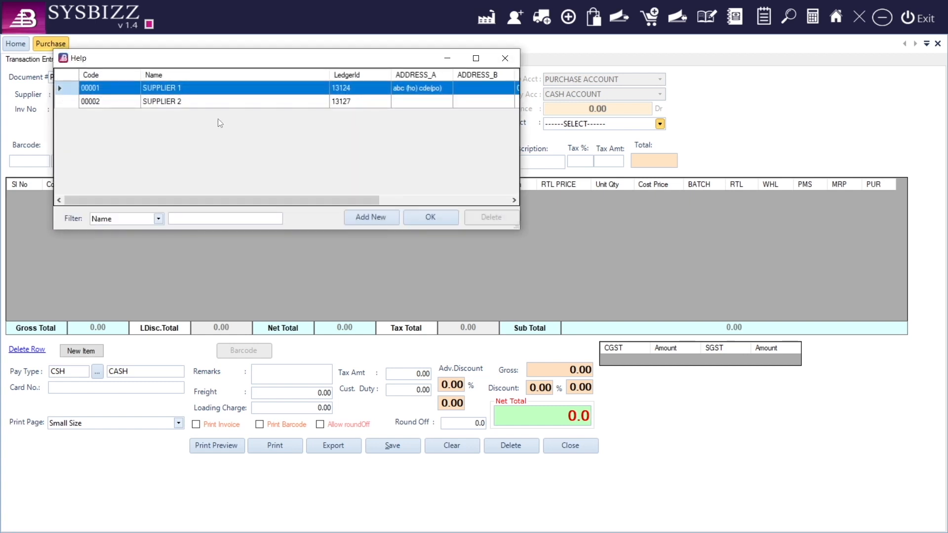
pyautogui.moveTo(249, 60); pyautogui.dragTo(324, 52)
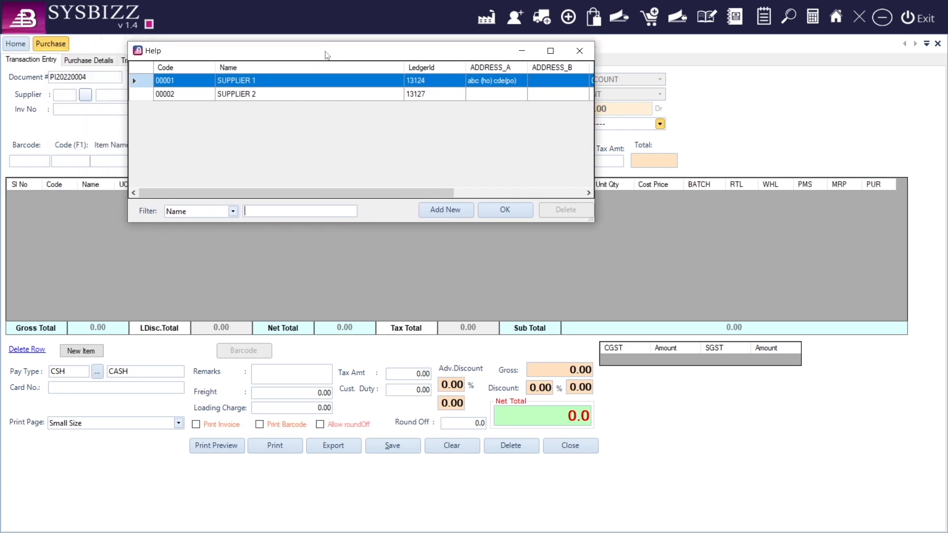
pyautogui.click(234, 213)
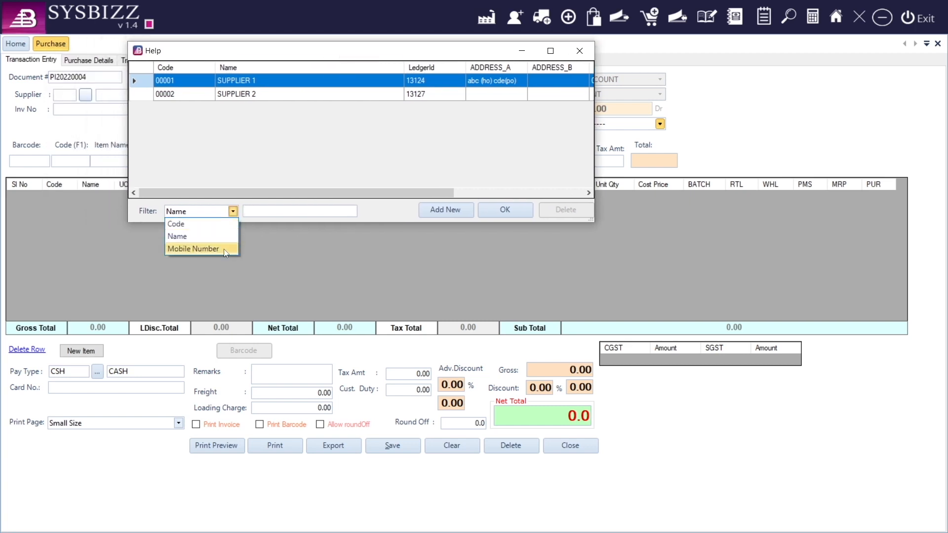
pyautogui.click(234, 211)
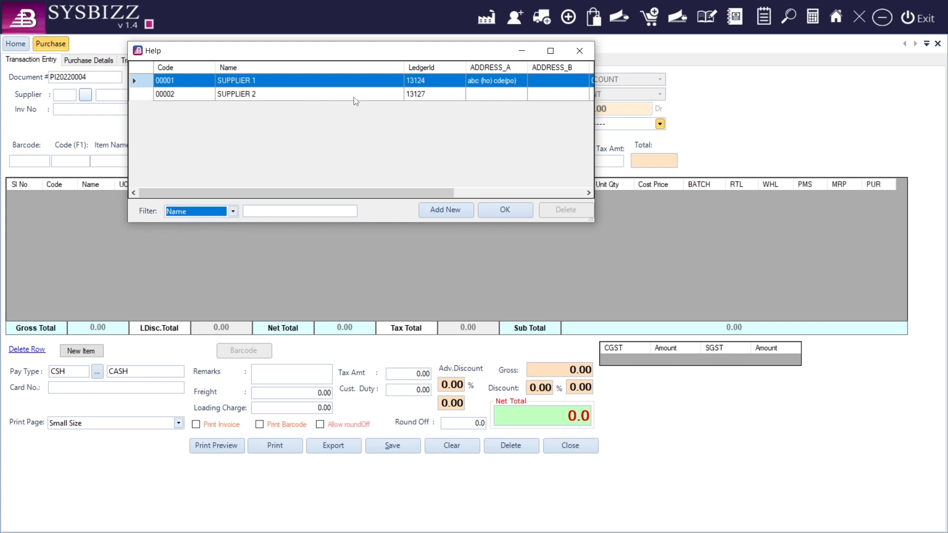
pyautogui.click(438, 211)
pyautogui.moveTo(423, 73); pyautogui.dragTo(478, 50)
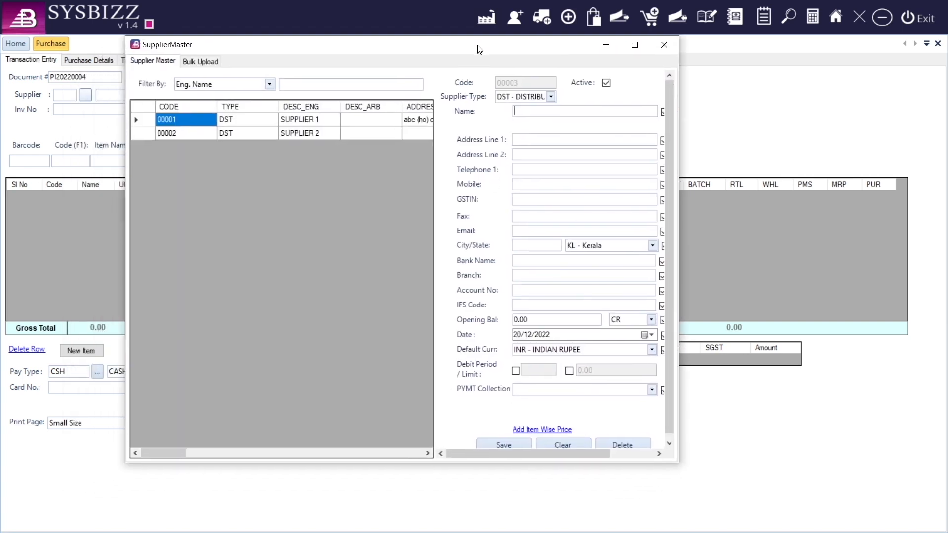
pyautogui.click(663, 48)
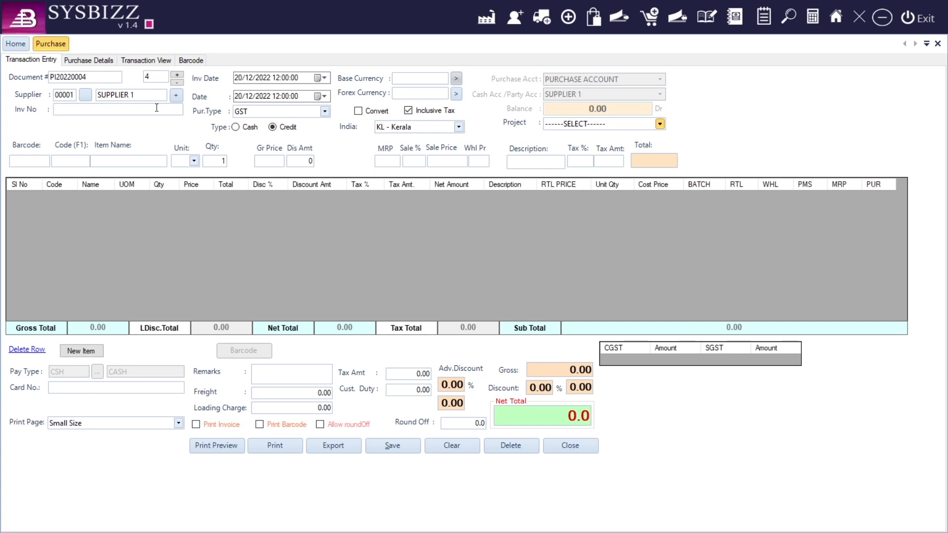
# - Enter 789 as the supplier invoice number, keeping the date 20/12/2022 and the purchase type GST
pyautogui.write('789')
pyautogui.click(322, 98)
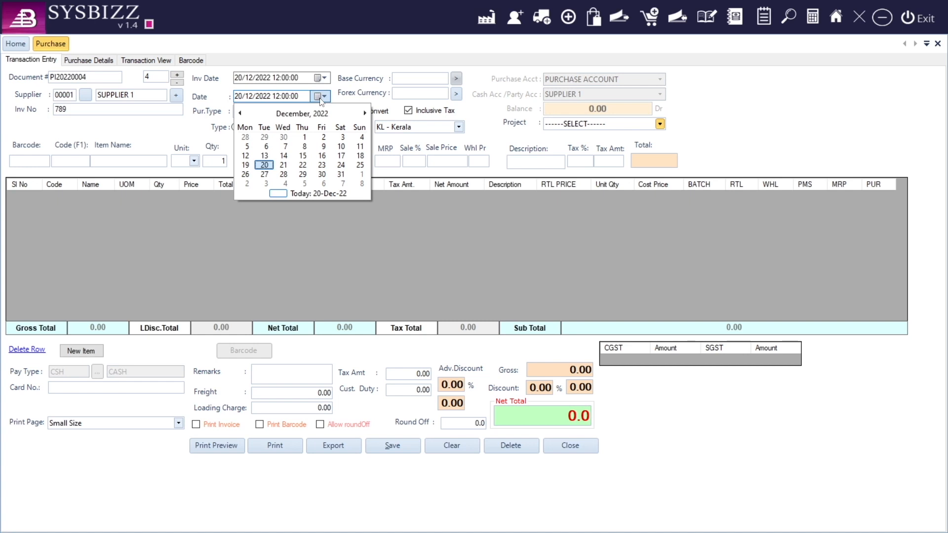
pyautogui.click(322, 97)
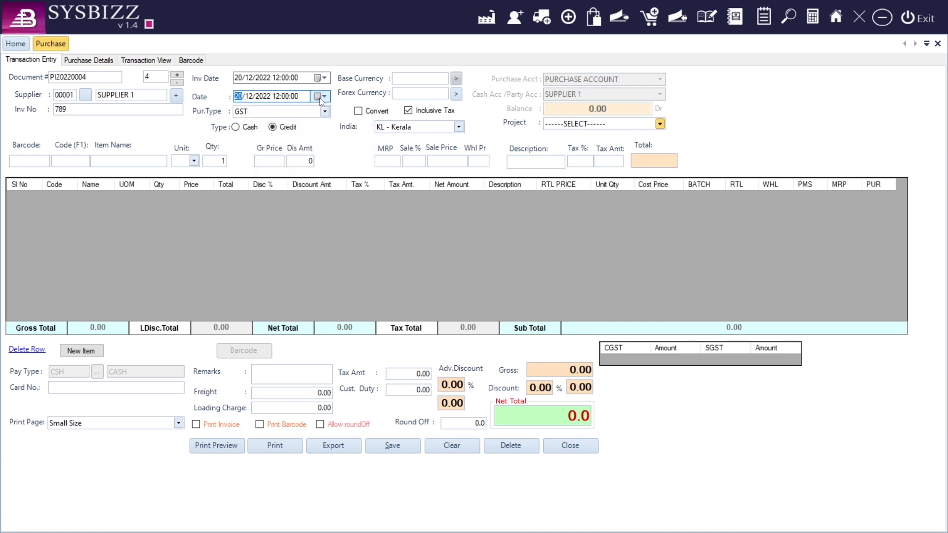
pyautogui.click(328, 114)
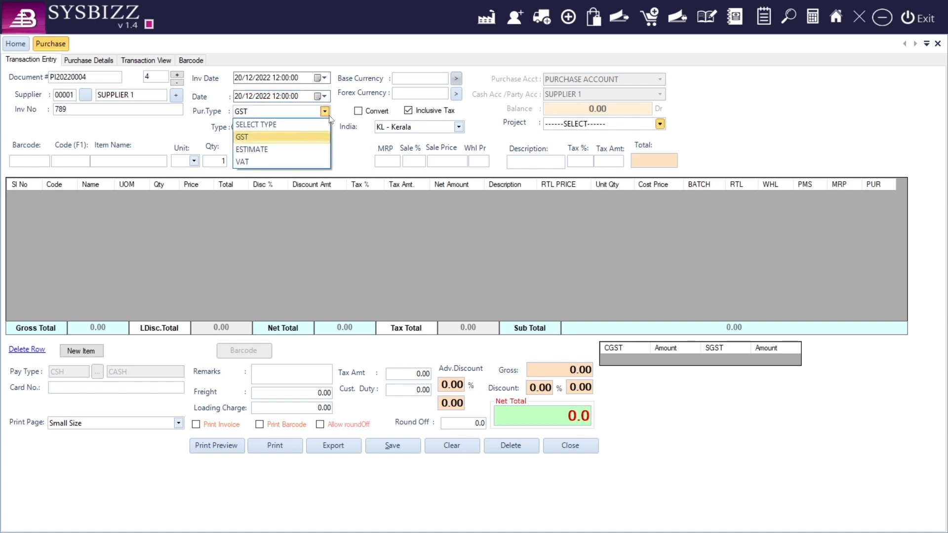
pyautogui.click(309, 143)
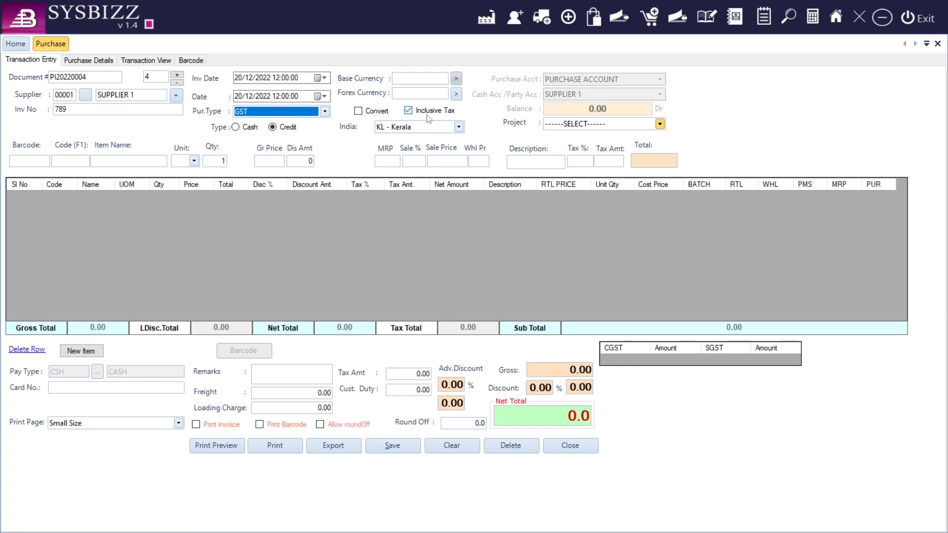
# - Search the items by name, first for "item" and again for "ip", and load Iphone 14 into the entry line
pyautogui.click(138, 161)
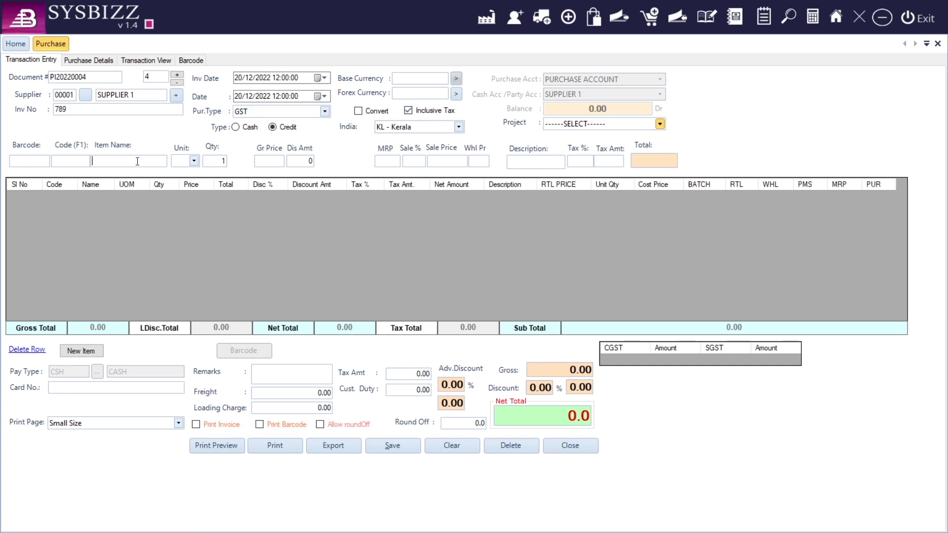
pyautogui.write('i')
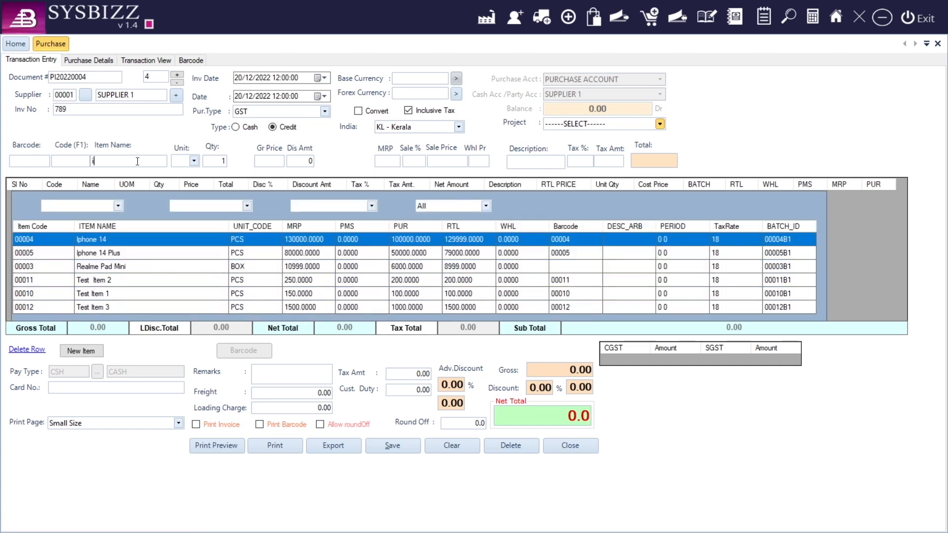
pyautogui.write('tem')
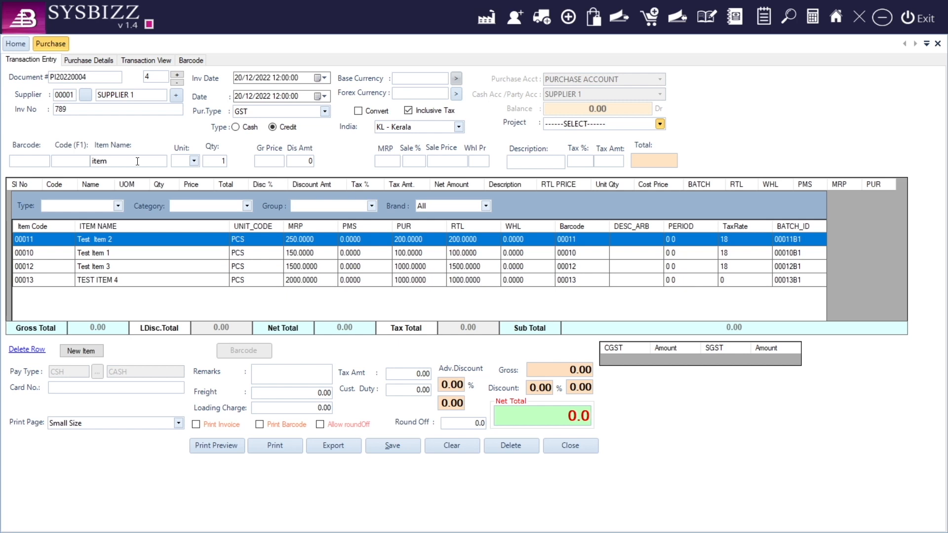
pyautogui.press('BackSpace')
pyautogui.press('BackSpace')
pyautogui.press('BackSpace')
pyautogui.write('pj')
pyautogui.press('BackSpace')
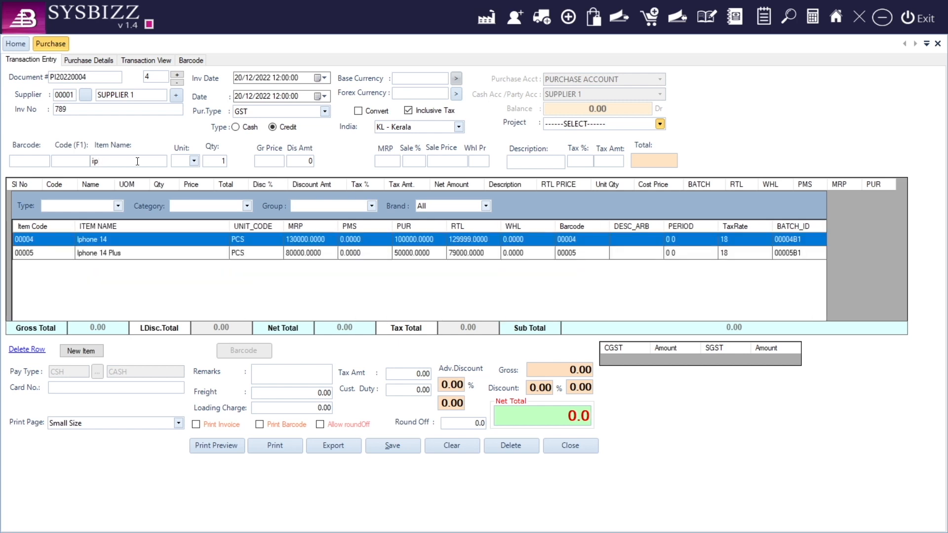
pyautogui.press('Return')
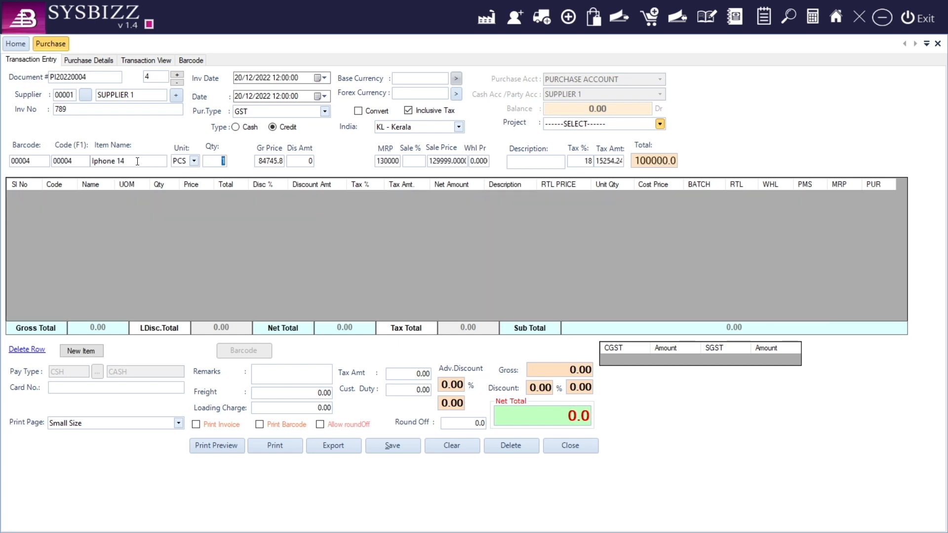
# - Set the Iphone 14 quantity to 3 PCS, switch its discount to a percentage, and add the line to the purchase
pyautogui.click(193, 162)
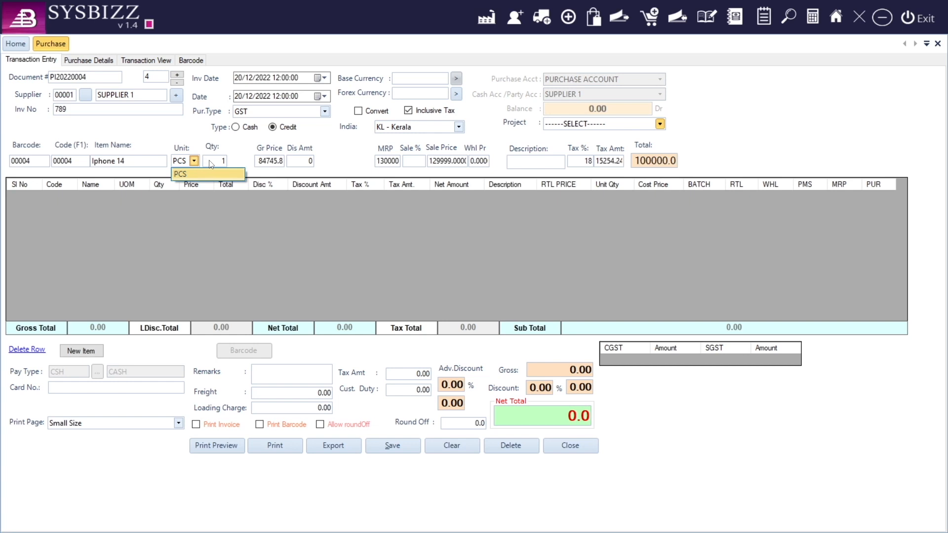
pyautogui.click(211, 160)
pyautogui.press('Tab')
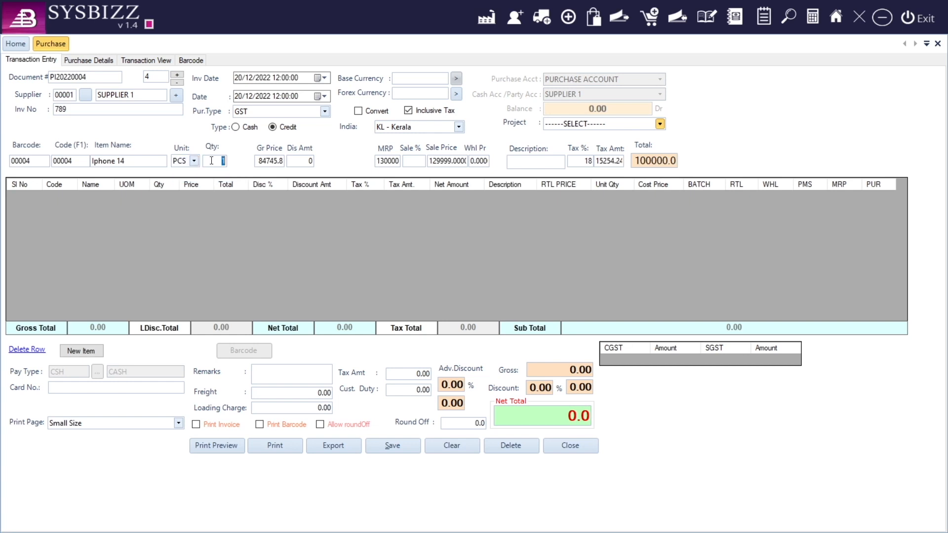
pyautogui.write('3')
pyautogui.press('Tab')
pyautogui.press('Tab')
pyautogui.press('F2')
pyautogui.press('Return')
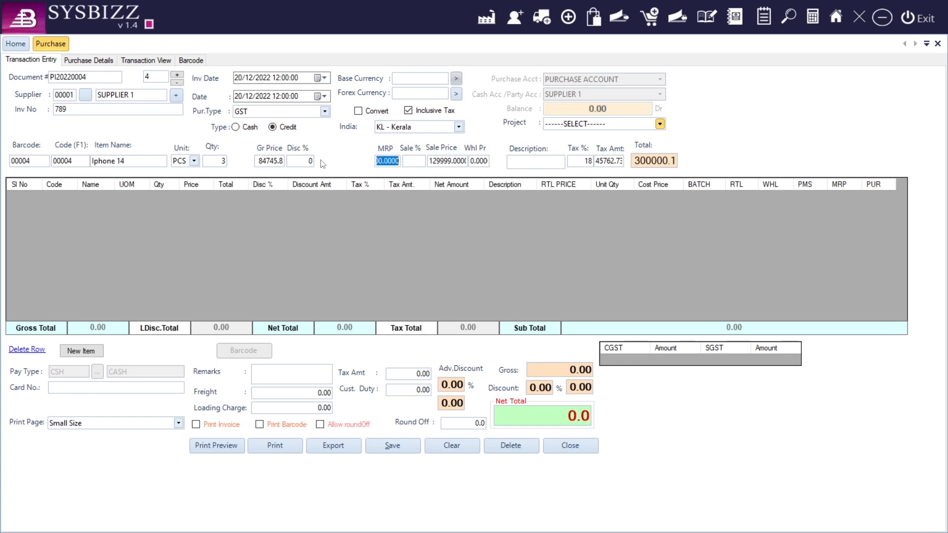
pyautogui.press('Return')
pyautogui.press('Return')
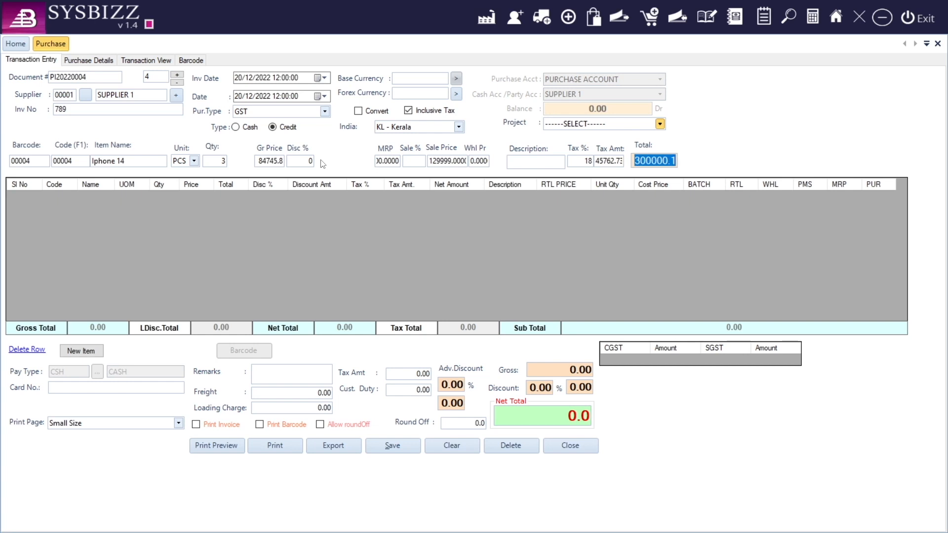
pyautogui.press('Return')
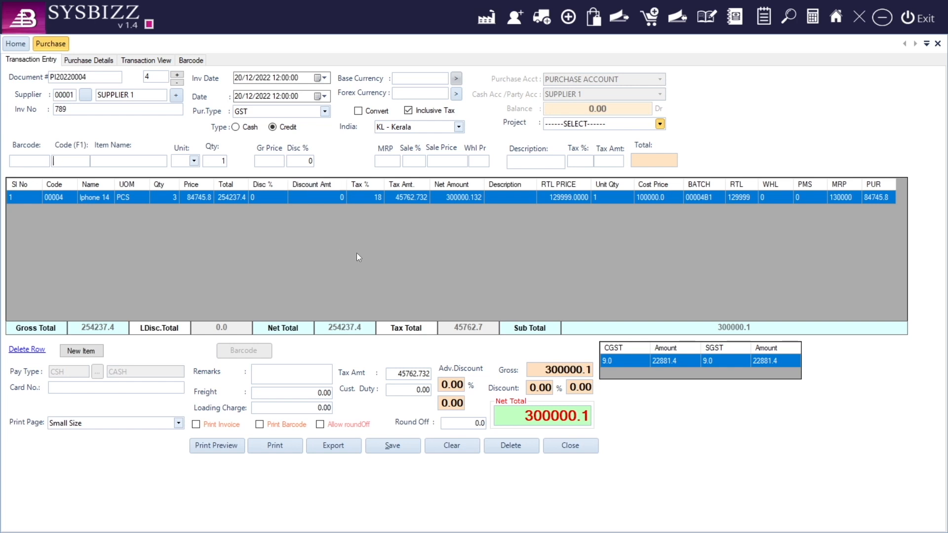
# - Start a new item record for the unlisted product "realme pro" from the item name and choose its category
pyautogui.click(154, 162)
pyautogui.write('rea')
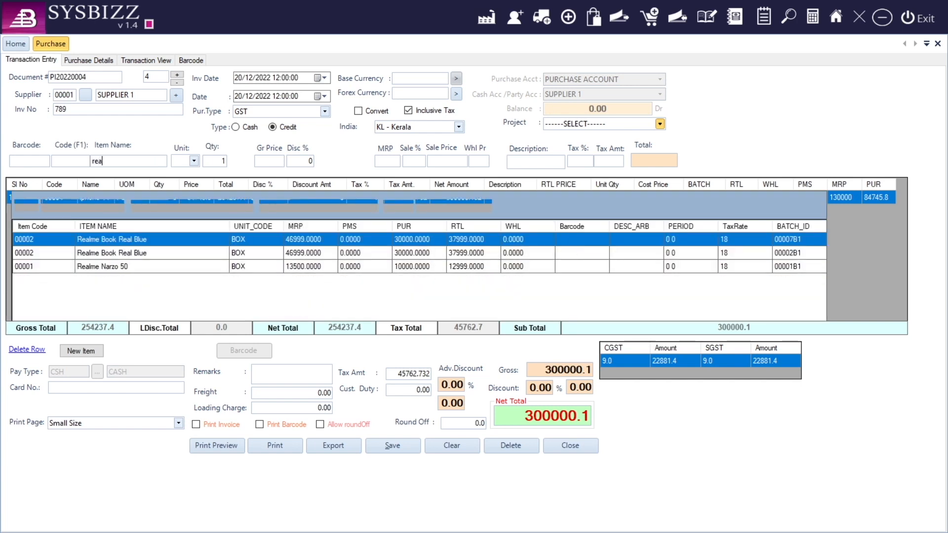
pyautogui.write('lme pro')
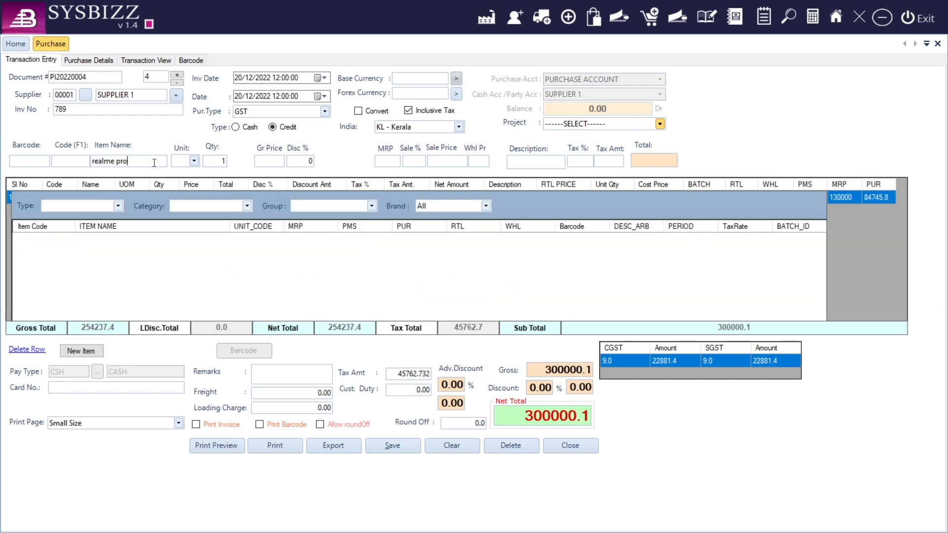
pyautogui.press('Return')
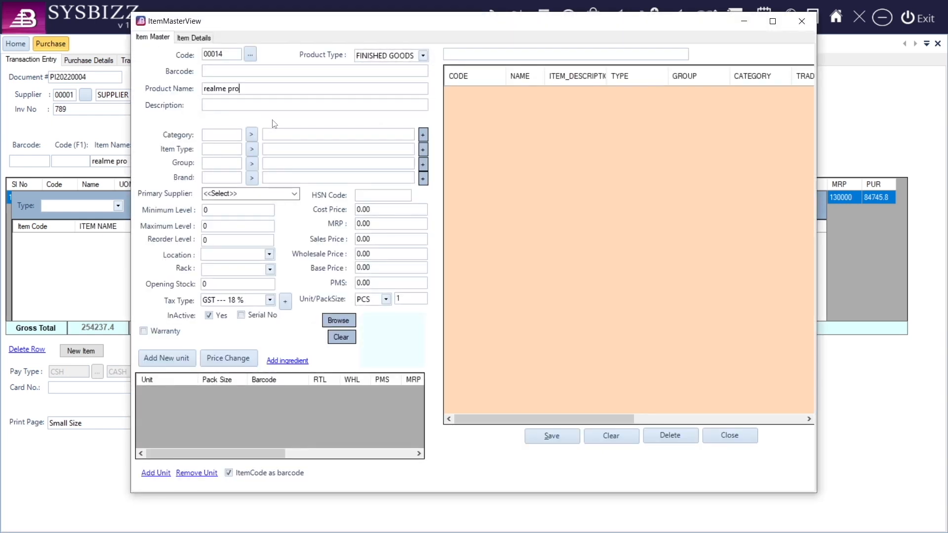
pyautogui.click(251, 135)
pyautogui.doubleClick(259, 179)
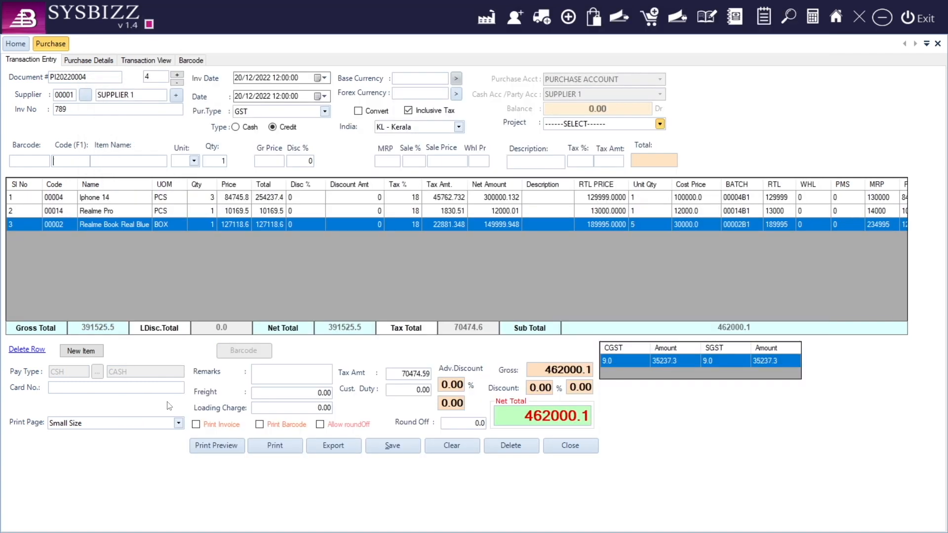
# - Review the print page sizes and the remarks, freight and discount fields of the purchase without changing them
pyautogui.click(179, 423)
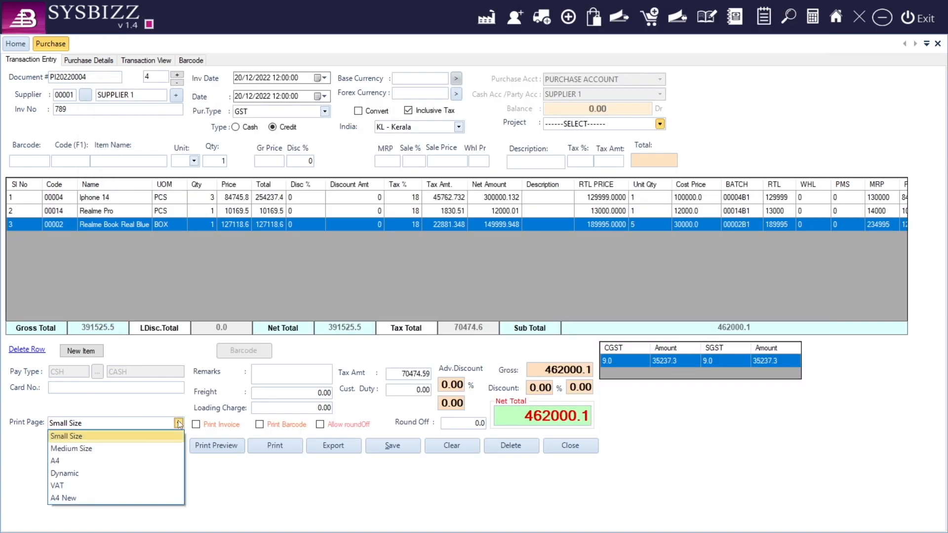
pyautogui.click(179, 423)
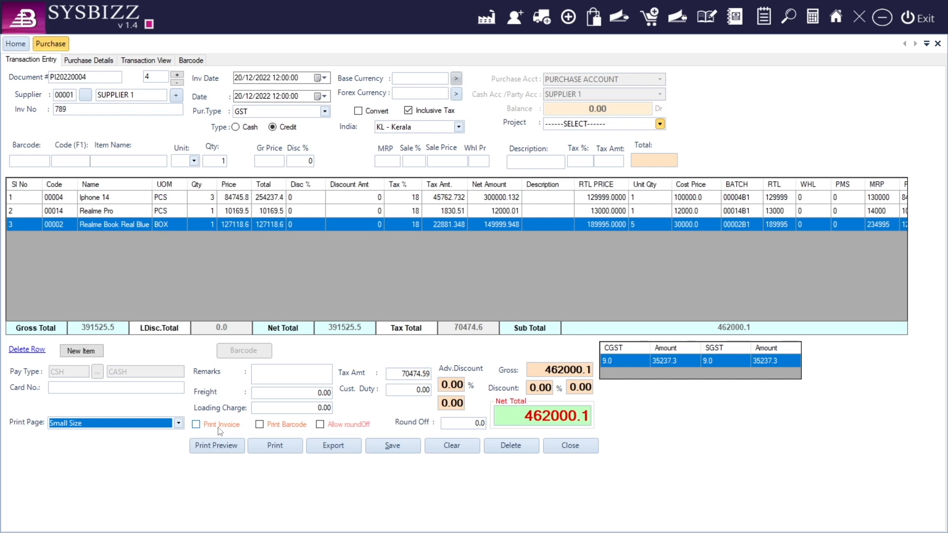
pyautogui.click(266, 371)
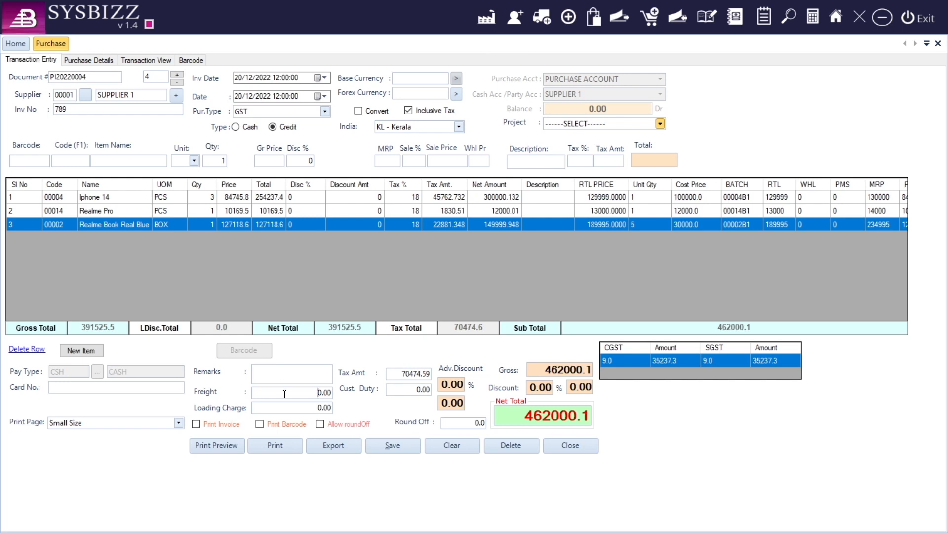
pyautogui.click(537, 390)
pyautogui.click(545, 390)
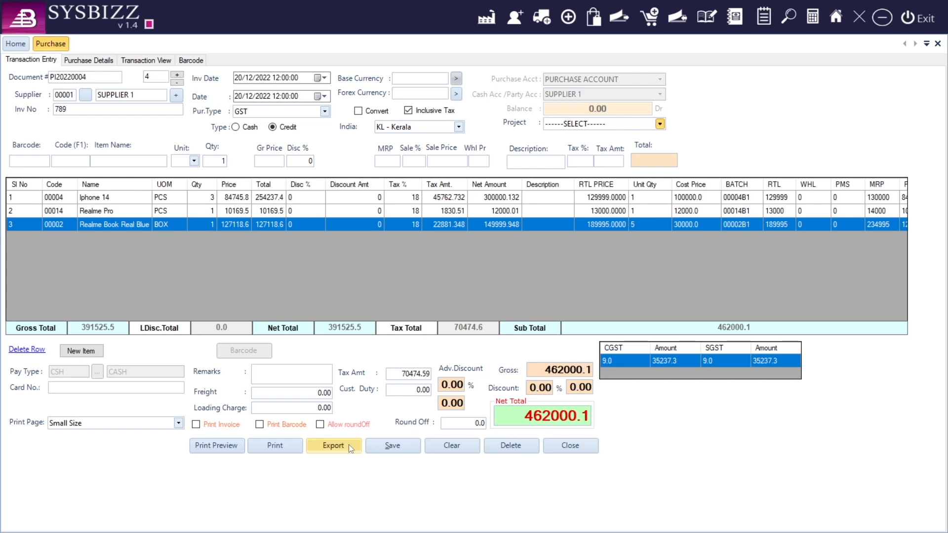
# - Save the purchase entry and close the list of changed item prices without updating them
pyautogui.click(390, 449)
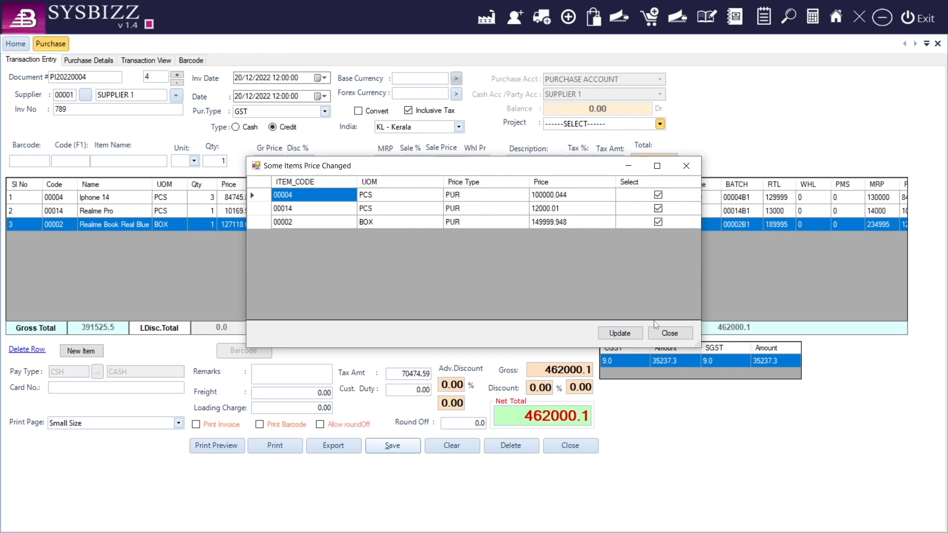
pyautogui.click(666, 334)
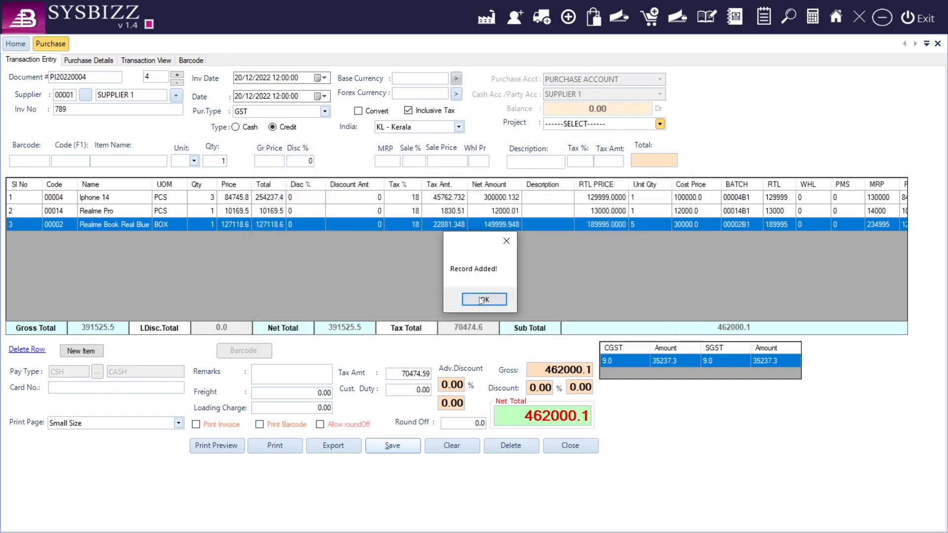